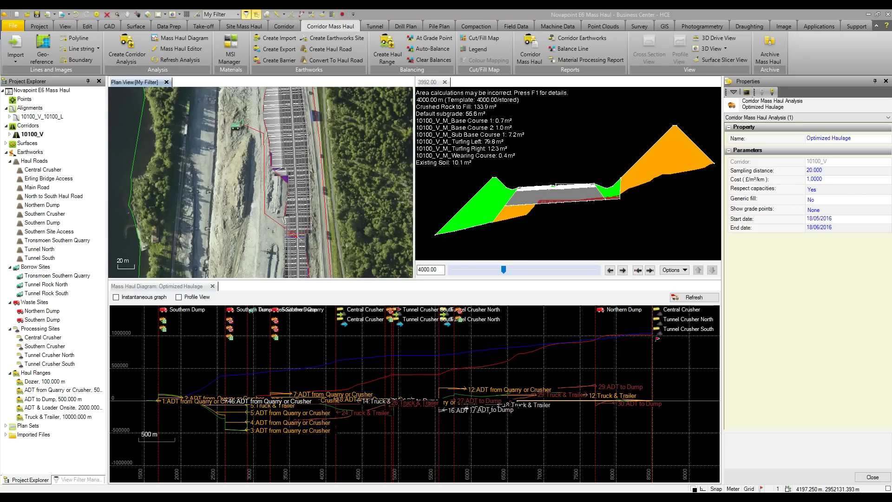
- Open the Material and Site Improvement Manager and select Rock to Crusher under Material Processing
click(233, 49)
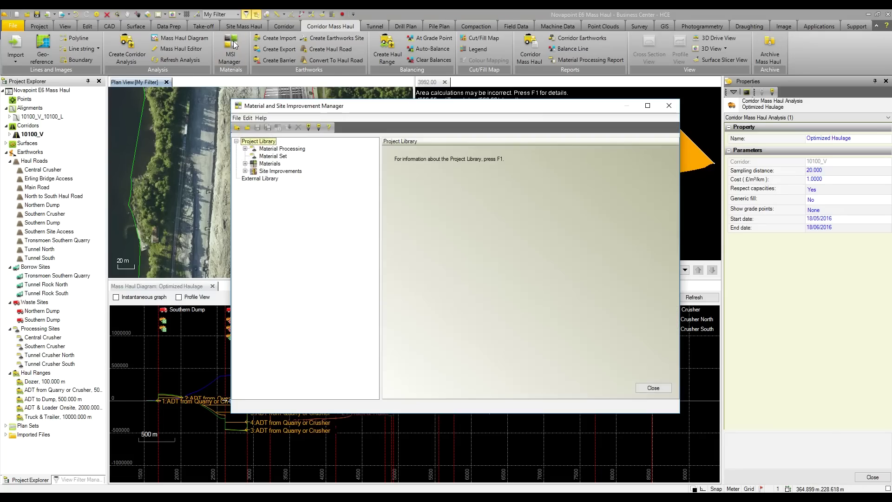
click(245, 149)
click(275, 157)
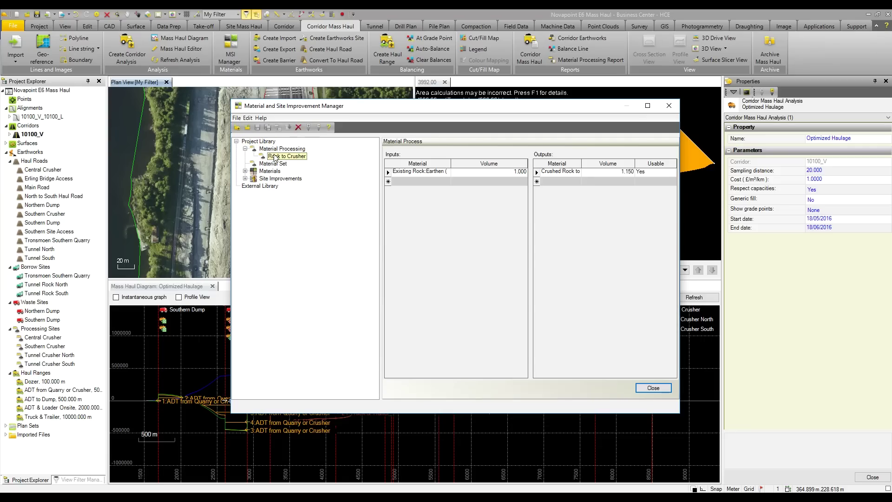
- Review the input (Existing Rock) and output (Crushed Rock to Fill, 1.150) material lists unchanged
click(443, 172)
click(446, 172)
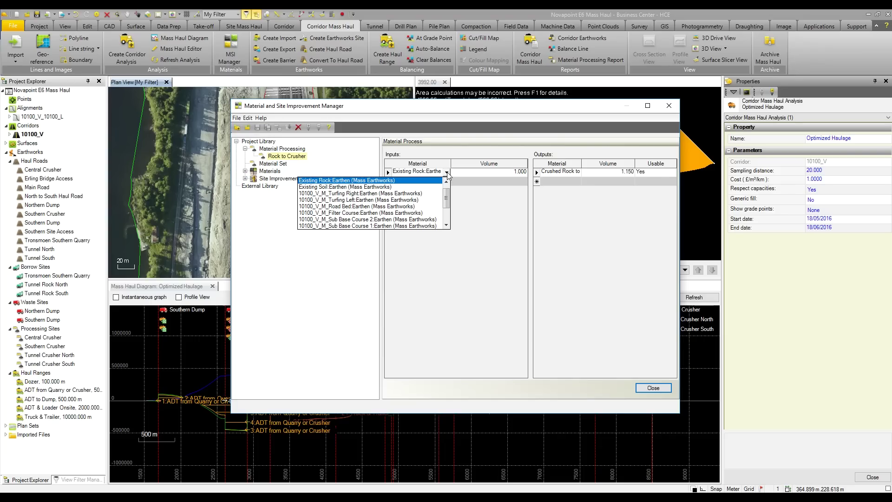
click(557, 171)
click(576, 172)
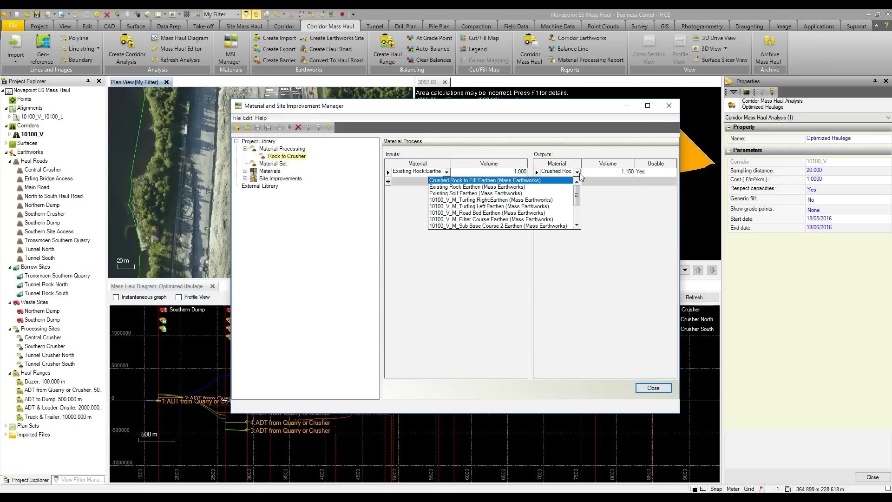
click(578, 173)
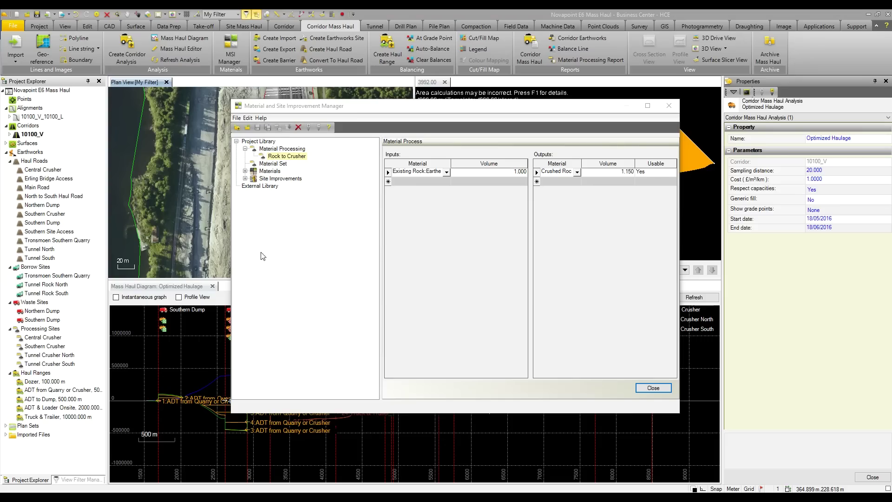
- Check the empty Material Set entries, then close the Material and Site Improvement Manager
click(273, 164)
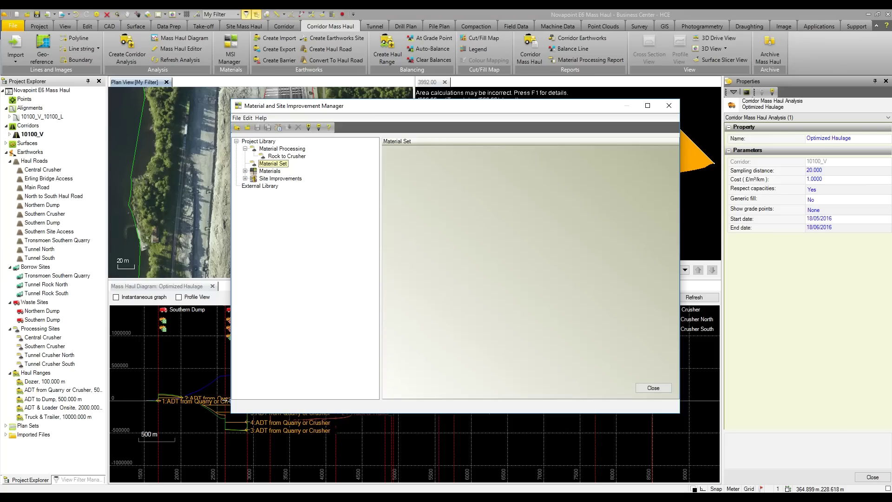
click(652, 388)
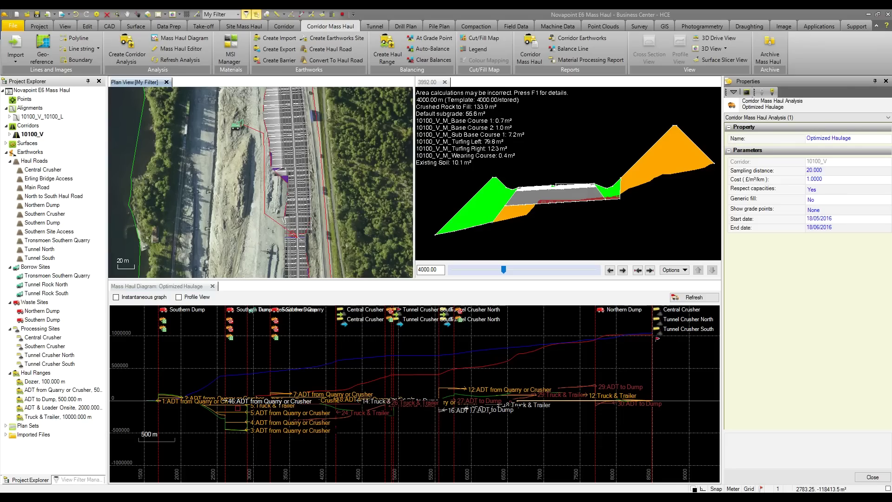
- Inspect balance line 5 (ADT from Quarry or Crusher) and zoom out to show its whole haul route
click(234, 412)
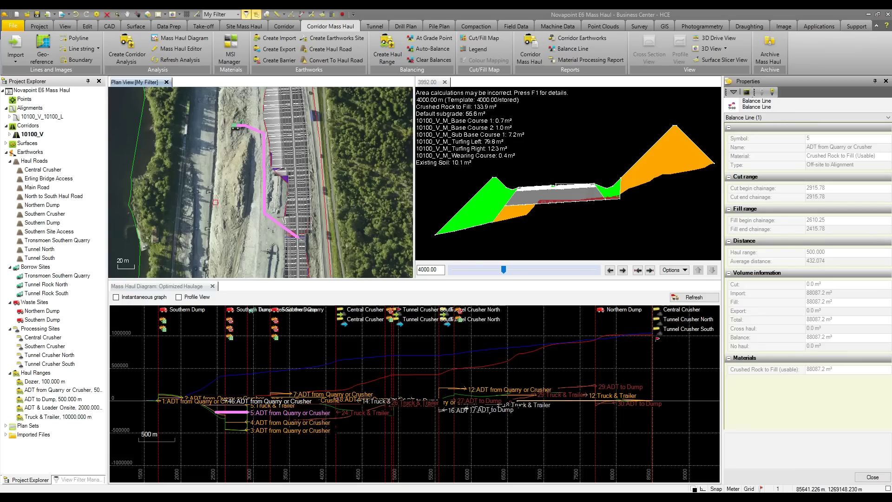
scroll(215, 202, down, 1)
scroll(216, 202, down, 1)
middle_drag(215, 202, 217, 112)
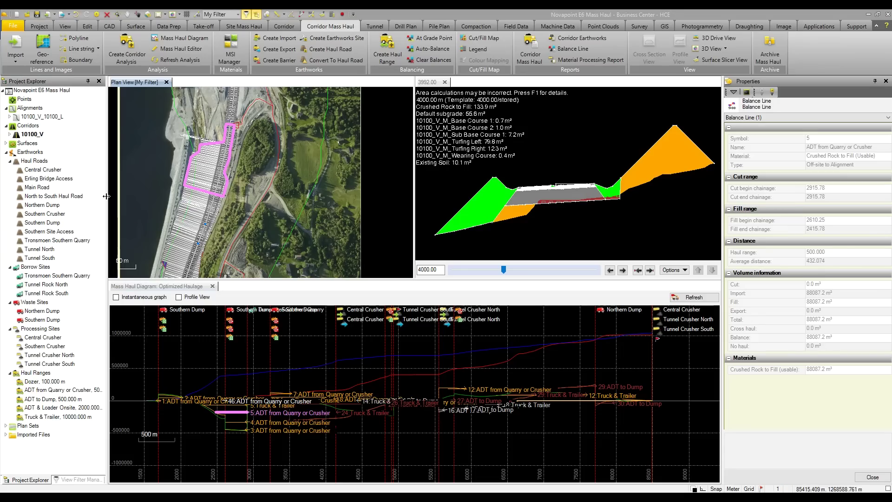
- Export 10100_V's Optimized Haulage as TILOS Mass Haul XML 'Novapoint E6 Mass Haul.xml' on the Desktop
click(10, 134)
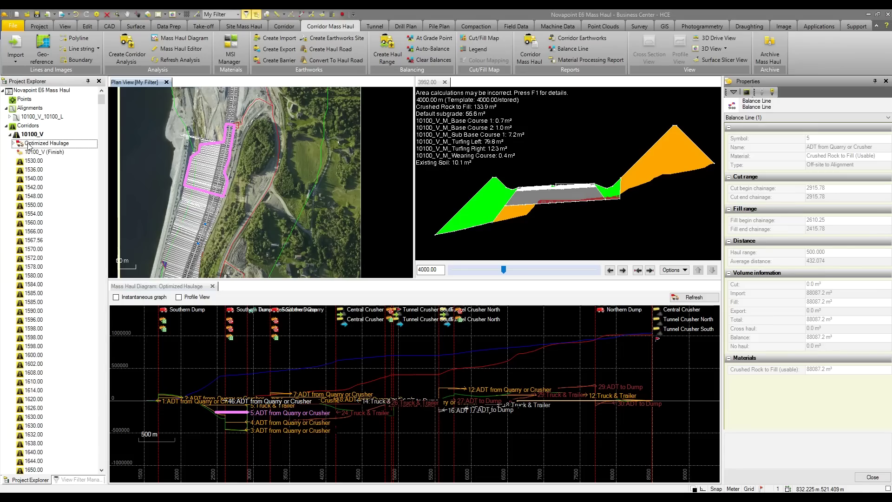
click(29, 144)
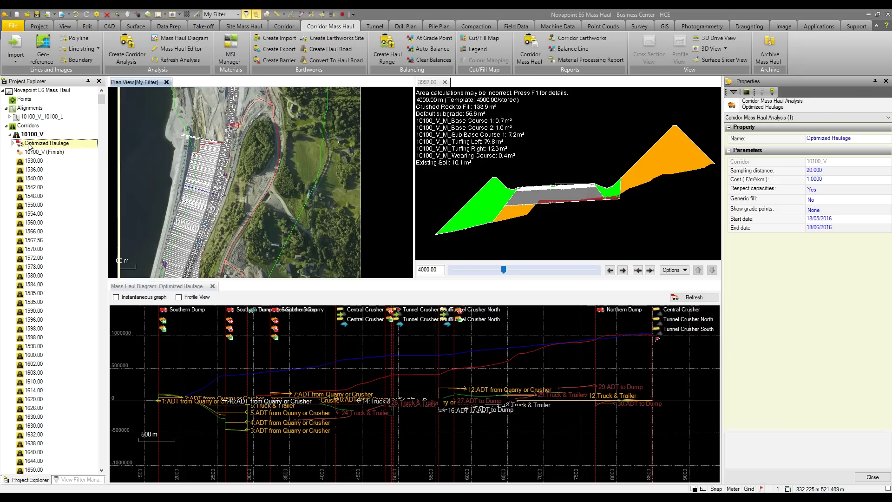
click(61, 14)
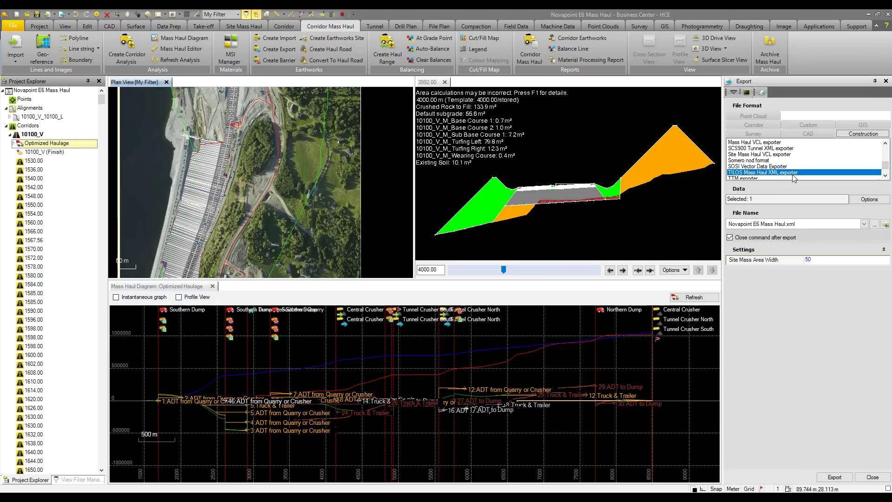
click(874, 225)
click(37, 75)
click(377, 245)
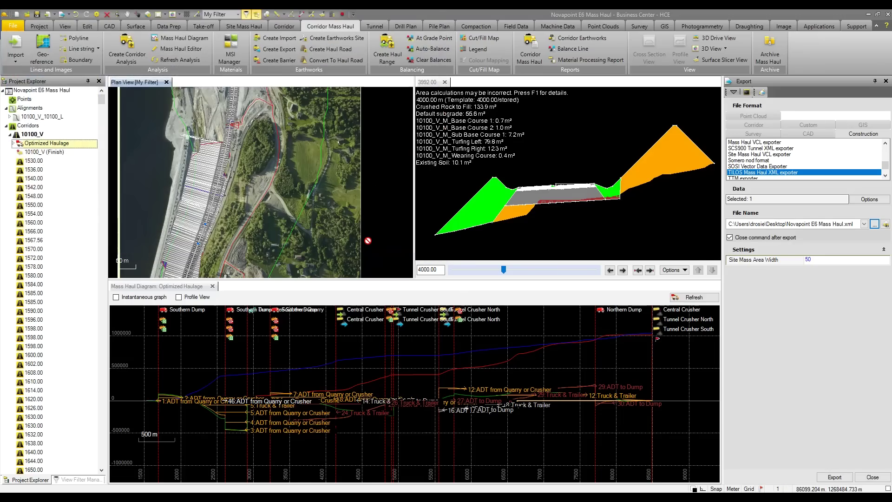
click(834, 477)
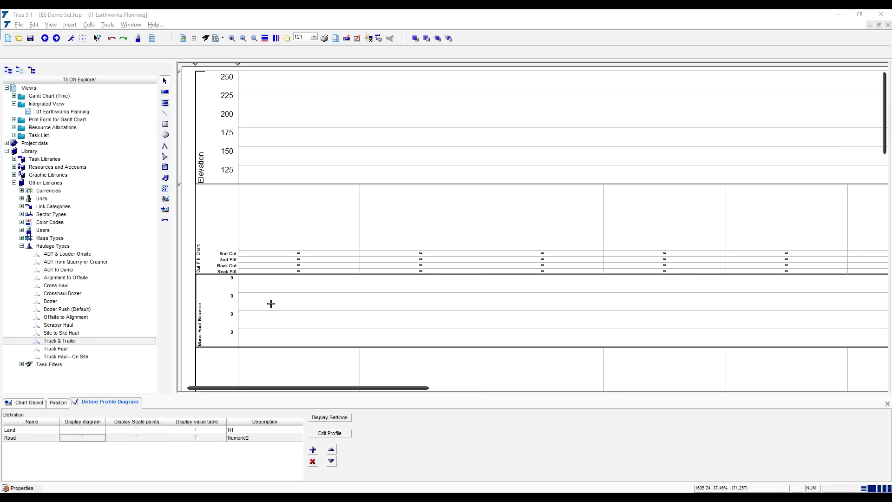
- Import 'Novapoint E6 Mass Haul.xml' as XML Data through the import wizard
click(19, 24)
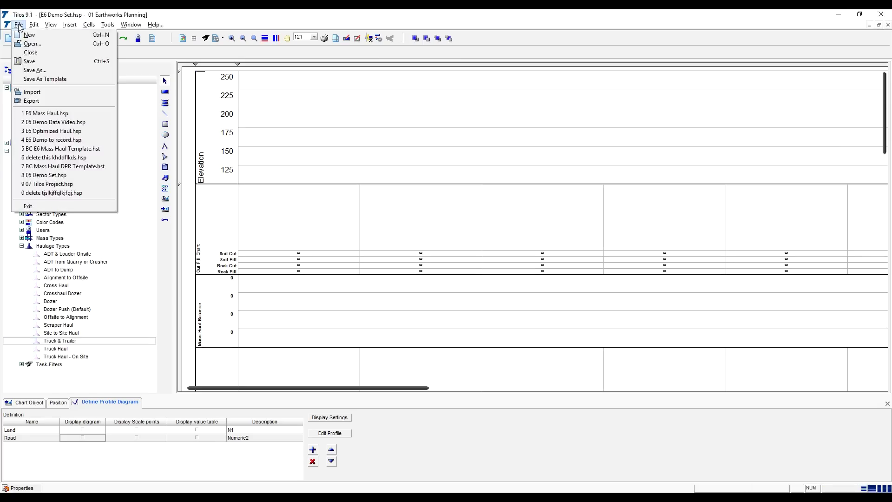
click(32, 92)
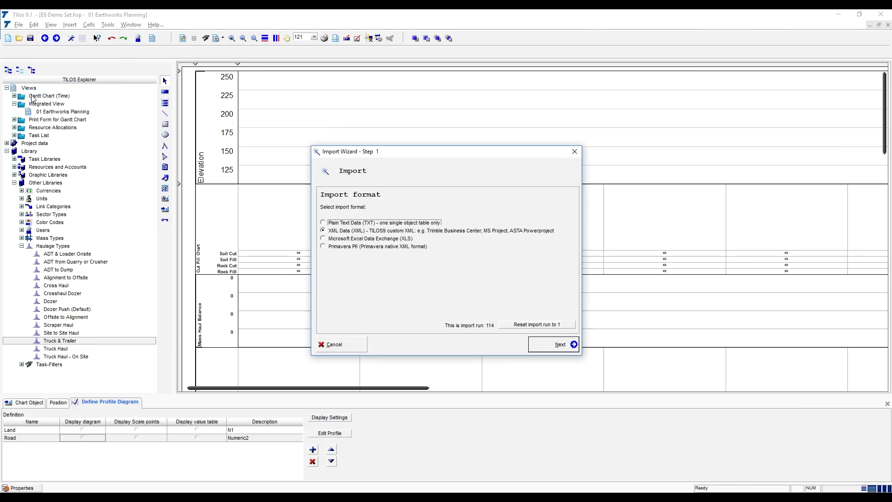
click(547, 346)
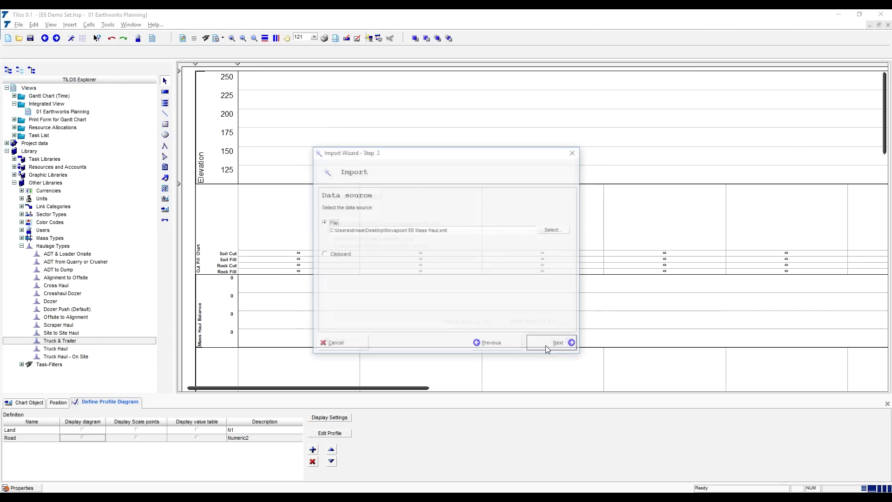
click(555, 229)
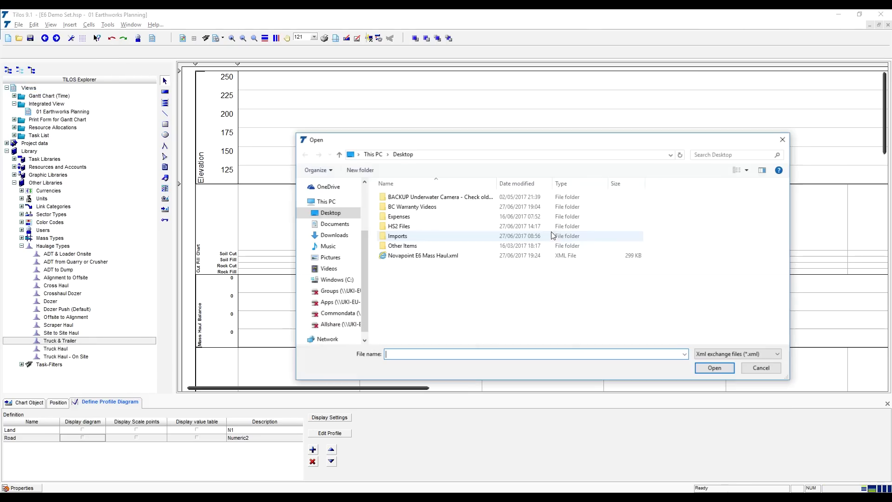
double_click(431, 256)
click(541, 347)
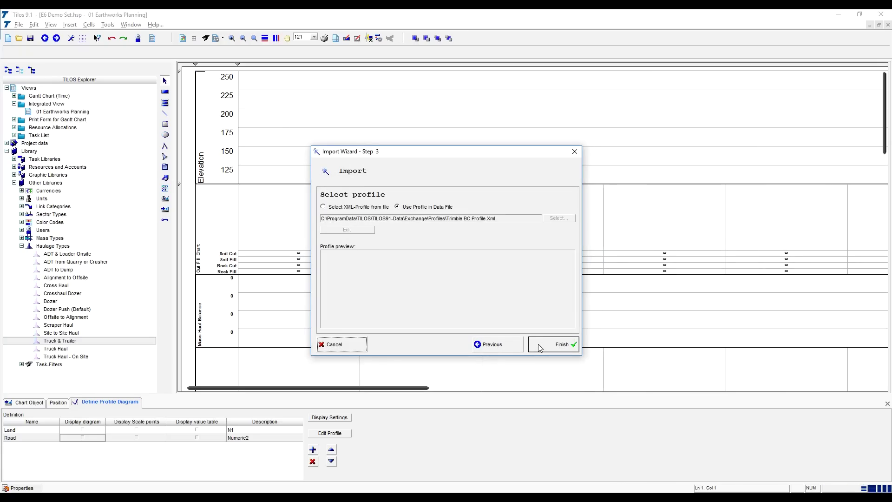
click(540, 347)
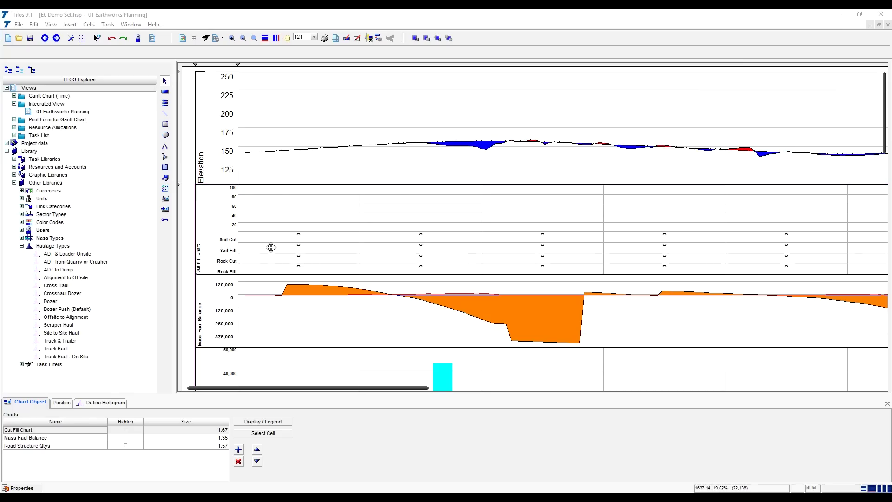
- Scroll past the Road Structure Qtys chart to reveal the Mass Haul Diagram and time axis
drag(327, 388, 253, 399)
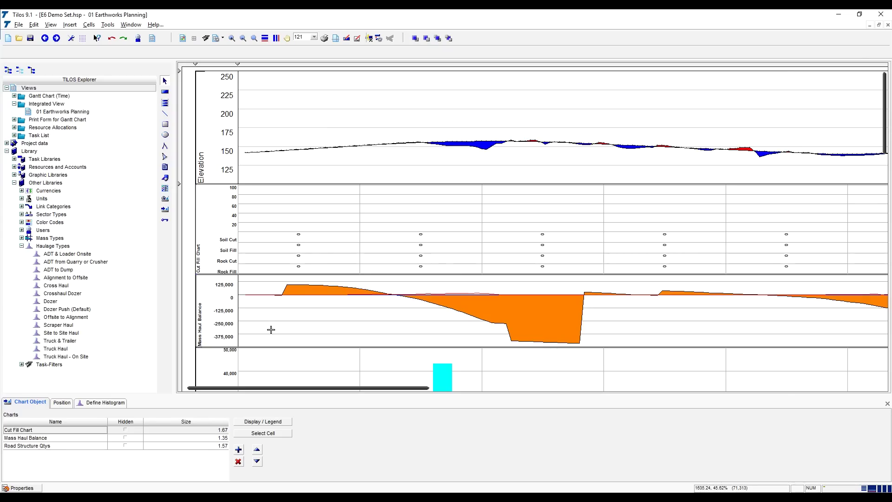
scroll(329, 259, down, 3)
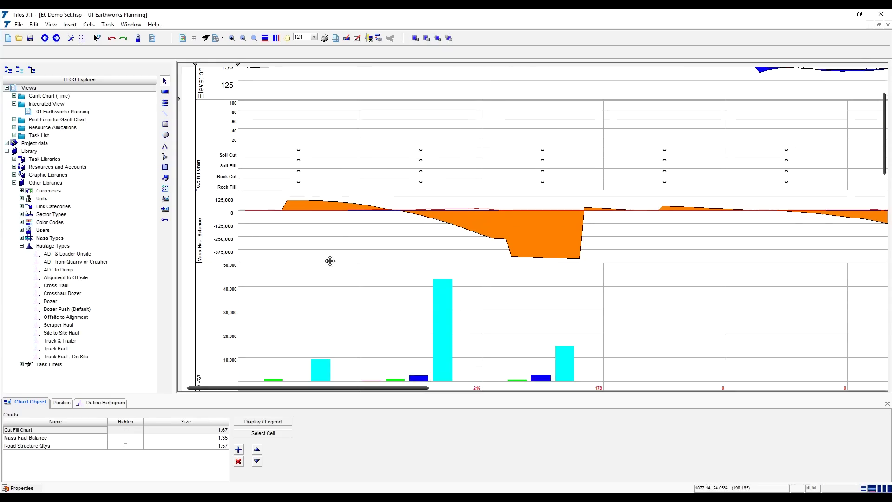
scroll(330, 261, down, 3)
scroll(330, 260, up, 2)
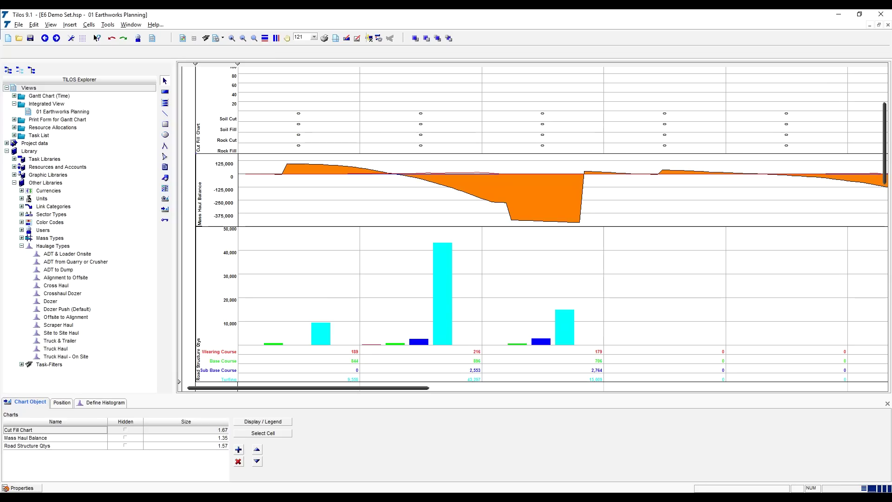
scroll(279, 293, down, 4)
scroll(278, 292, down, 2)
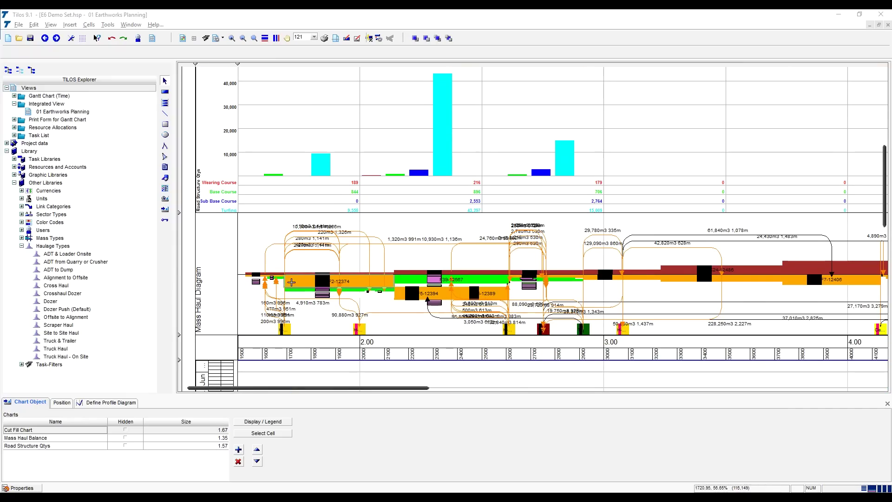
- Zoom into the mass haul diagram, raising the 0m3 1,266m arc and lowering the 10,300m3 1,141m arc
click(266, 247)
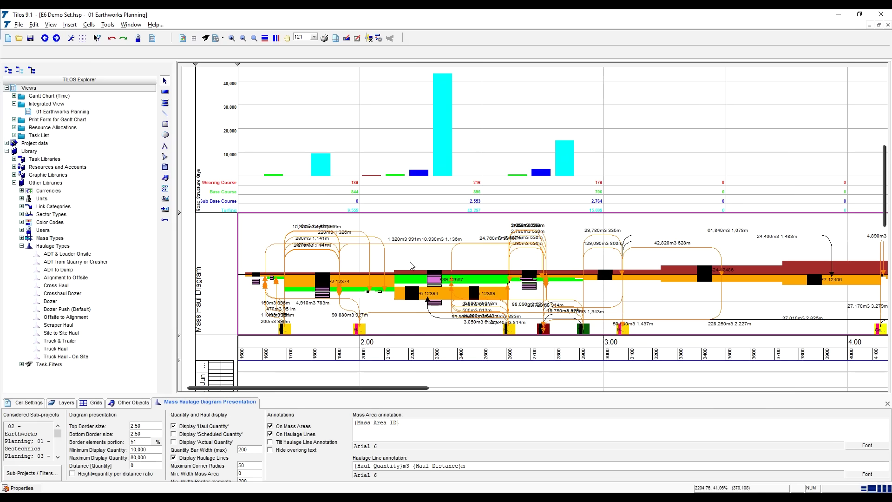
ctrl+scroll(395, 236, up, 1)
ctrl+scroll(395, 236, up, 9)
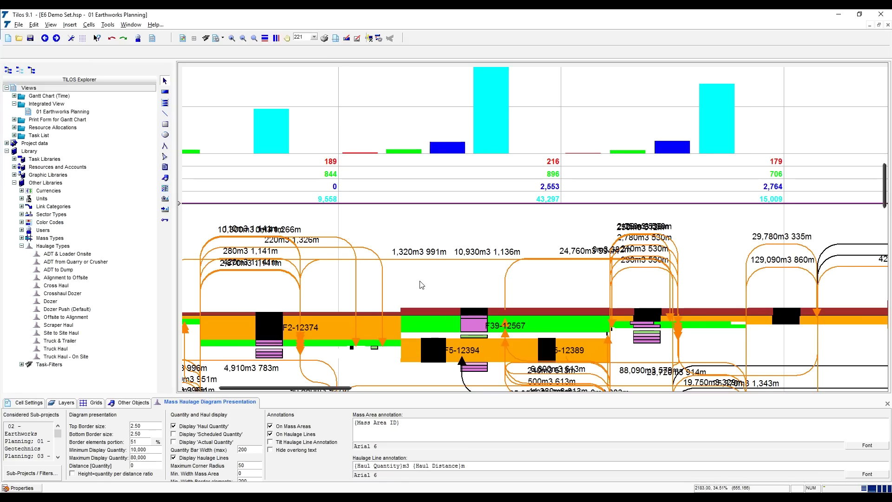
drag(327, 236, 327, 217)
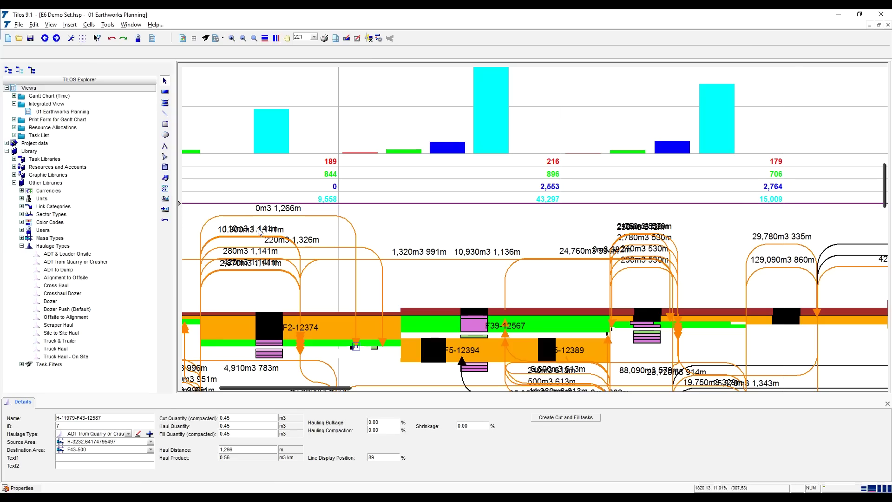
drag(255, 234, 256, 296)
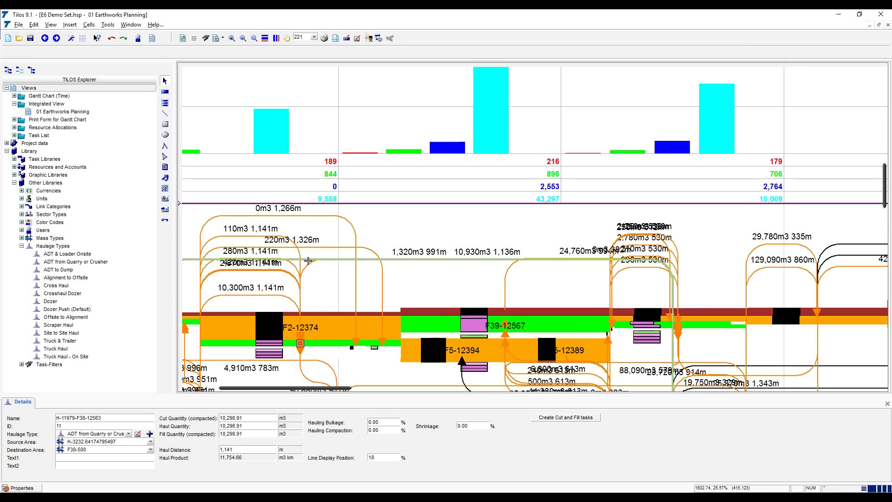
scroll(308, 261, down, 3)
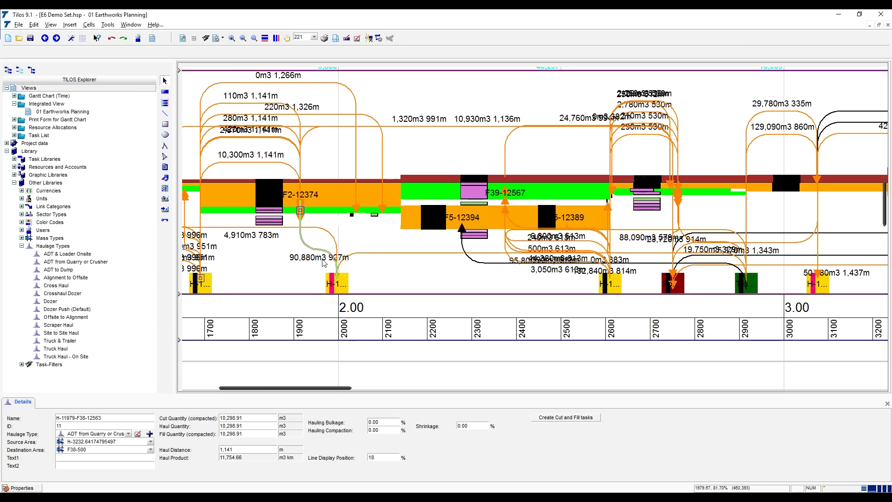
- Deselect the haul and open Sub-Projects / Filters for the mass haulage diagram
drag(264, 388, 233, 388)
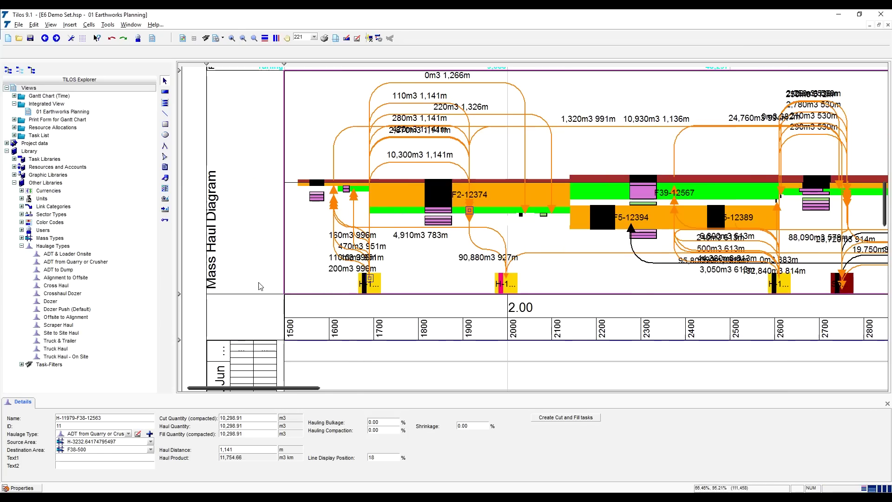
scroll(258, 279, down, 3)
scroll(257, 279, up, 5)
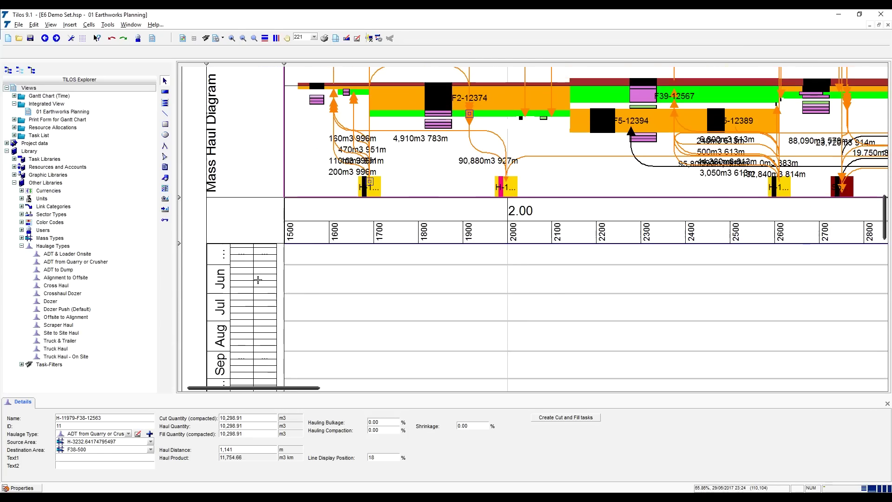
click(302, 183)
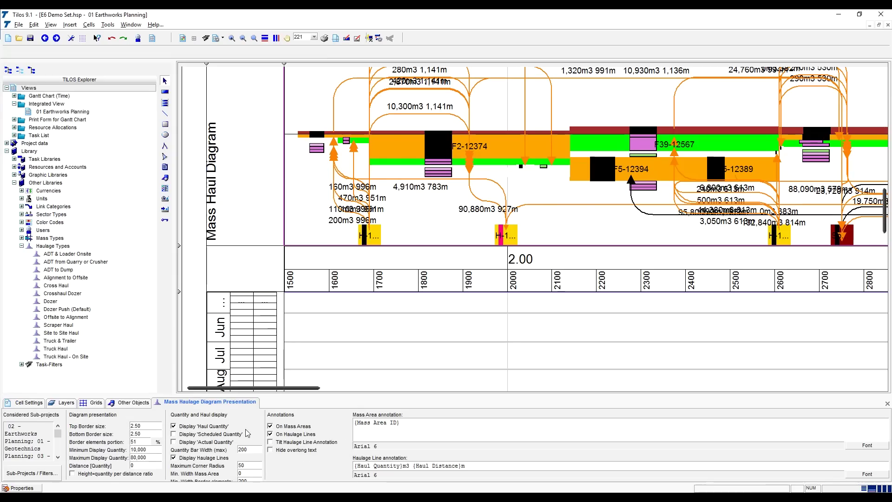
click(48, 477)
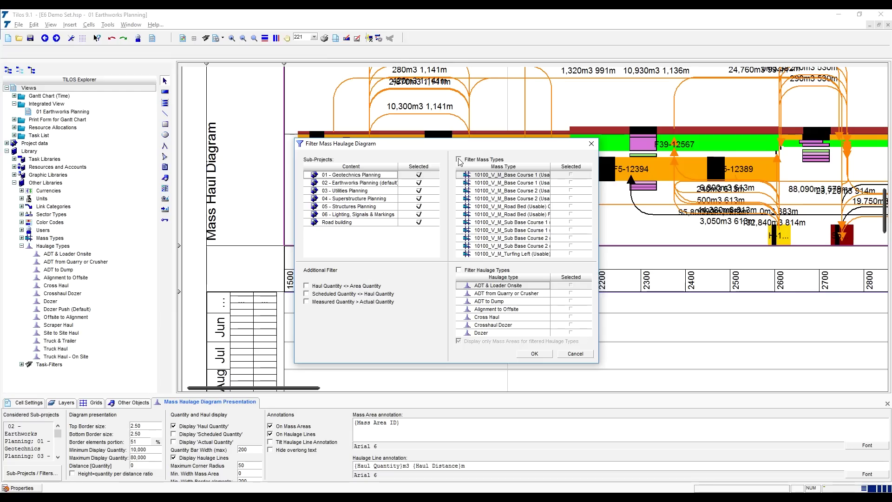
- Enable Filter Mass Types with Existing Soil (Usable) Cut and Fill selected, and apply
click(459, 160)
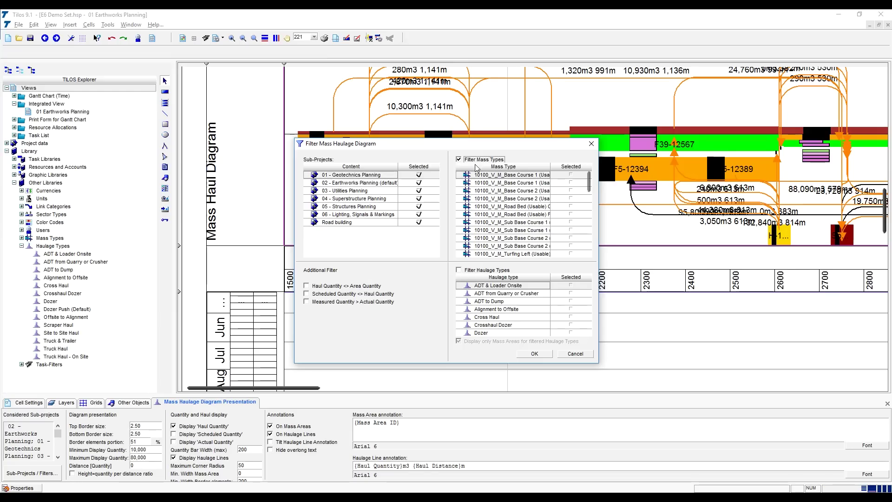
mouse_move(589, 183)
mouse_down()
mouse_move(589, 262)
mouse_move(591, 191)
mouse_up()
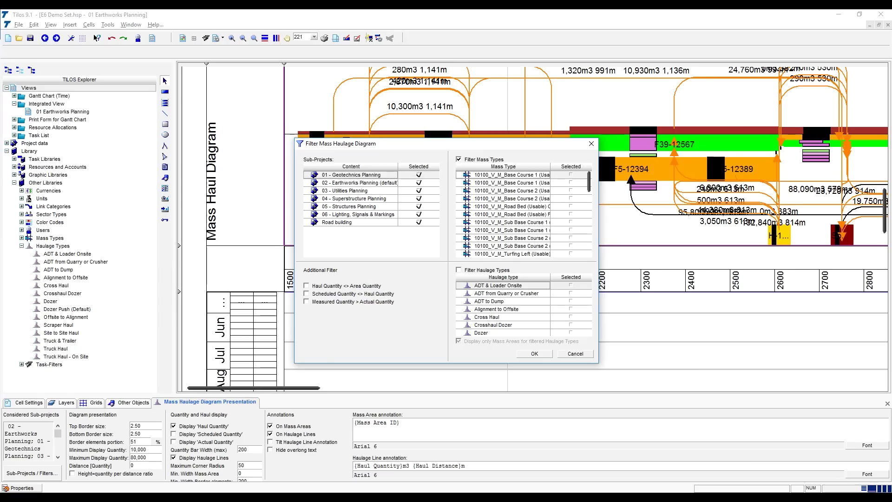
key(Return)
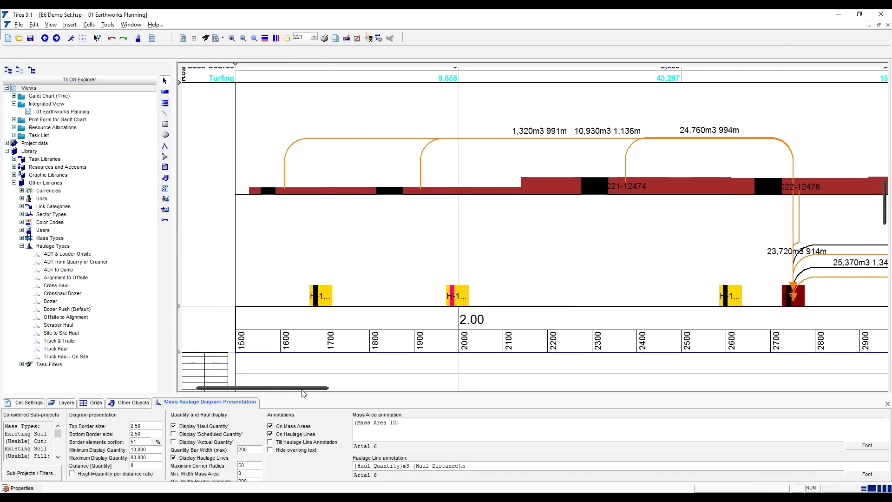
- Select all hauls in the mass haul diagram and create cut and fill tasks starting 10/05/2017
drag(338, 393, 246, 404)
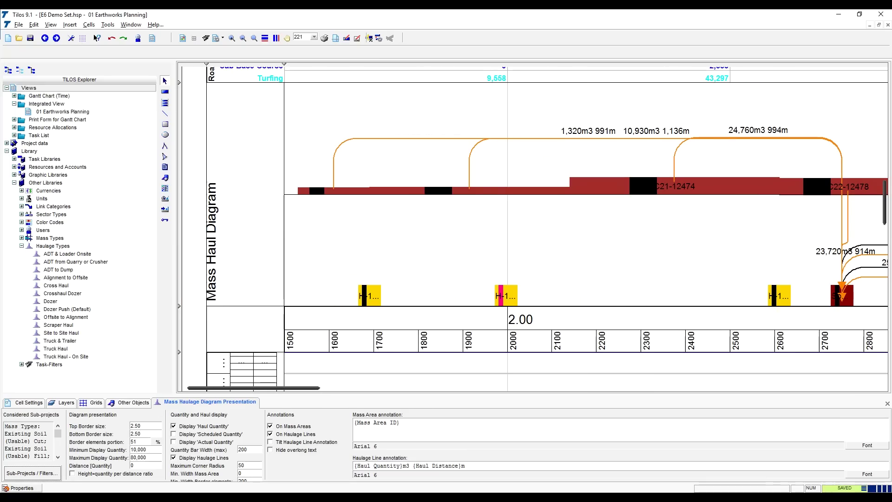
click(307, 253)
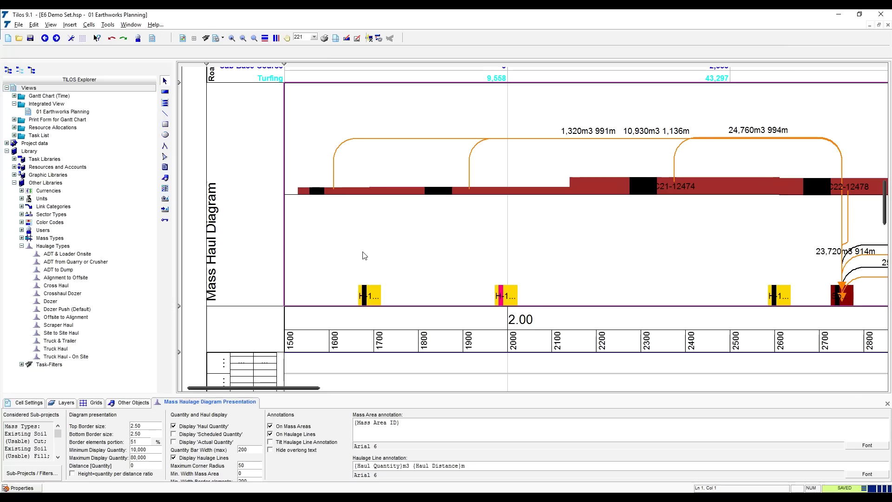
key(ctrl+a)
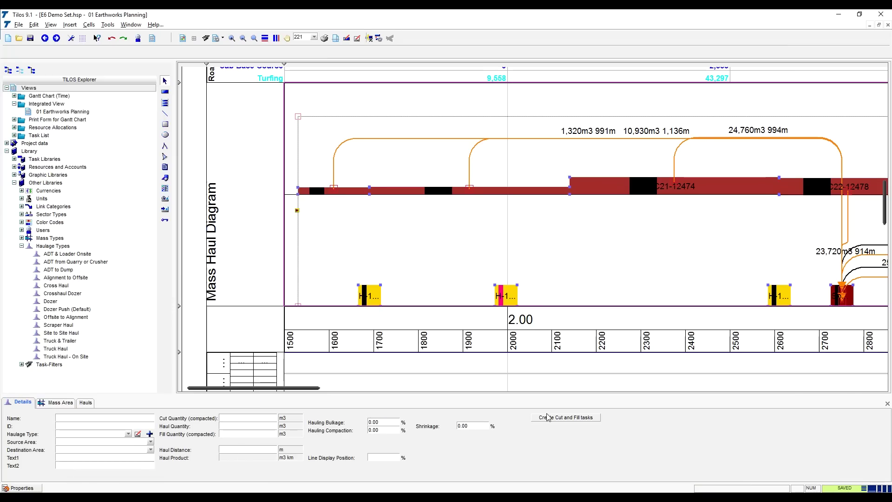
click(553, 417)
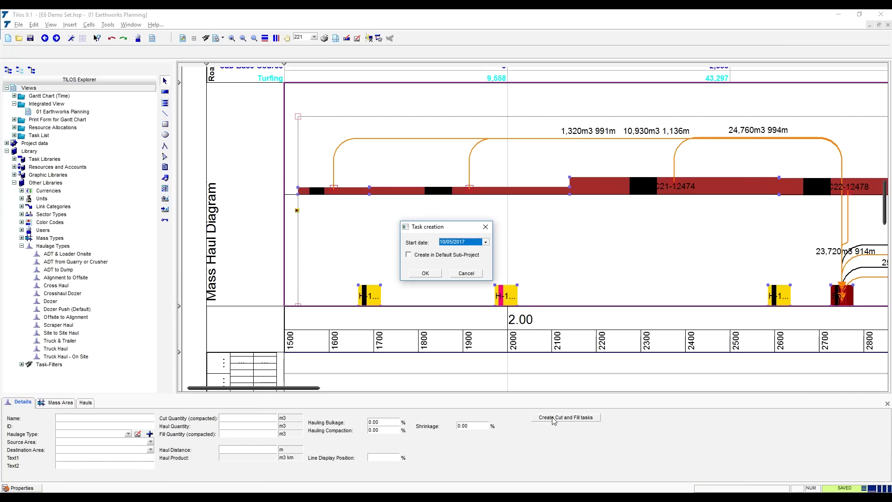
click(426, 274)
scroll(441, 284, down, 3)
scroll(442, 284, down, 3)
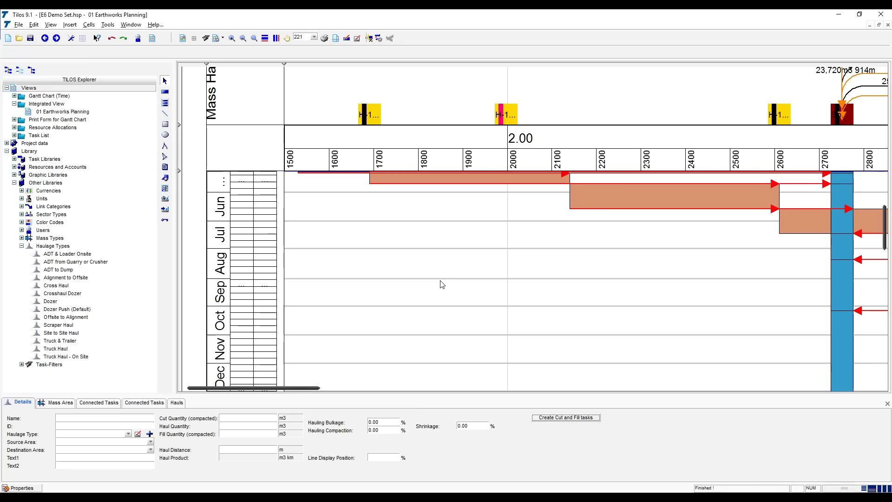
drag(316, 388, 822, 392)
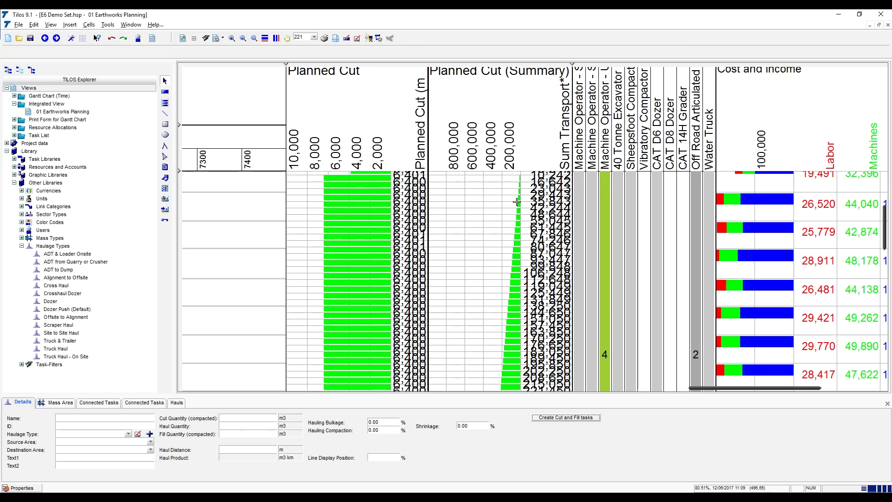
scroll(515, 278, down, 2)
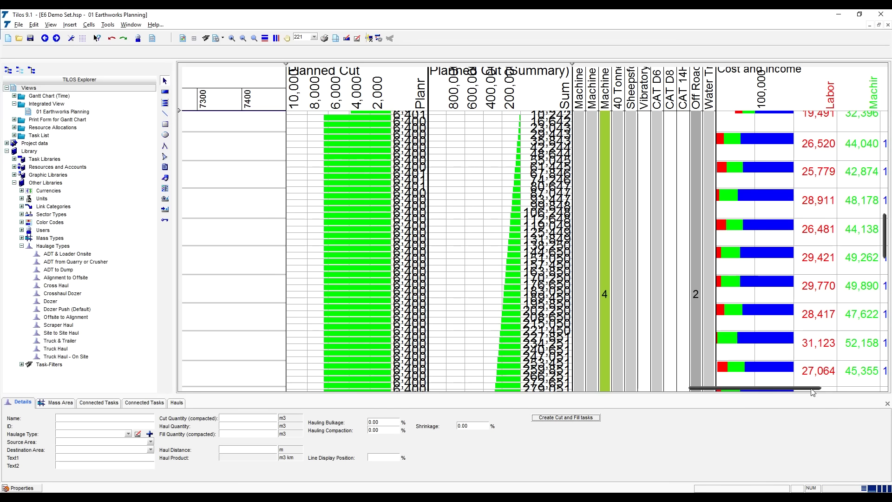
drag(811, 388, 281, 347)
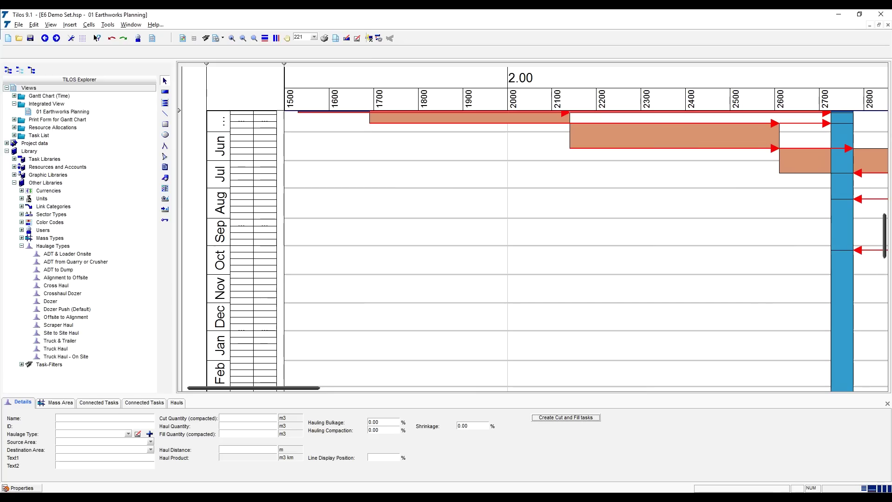